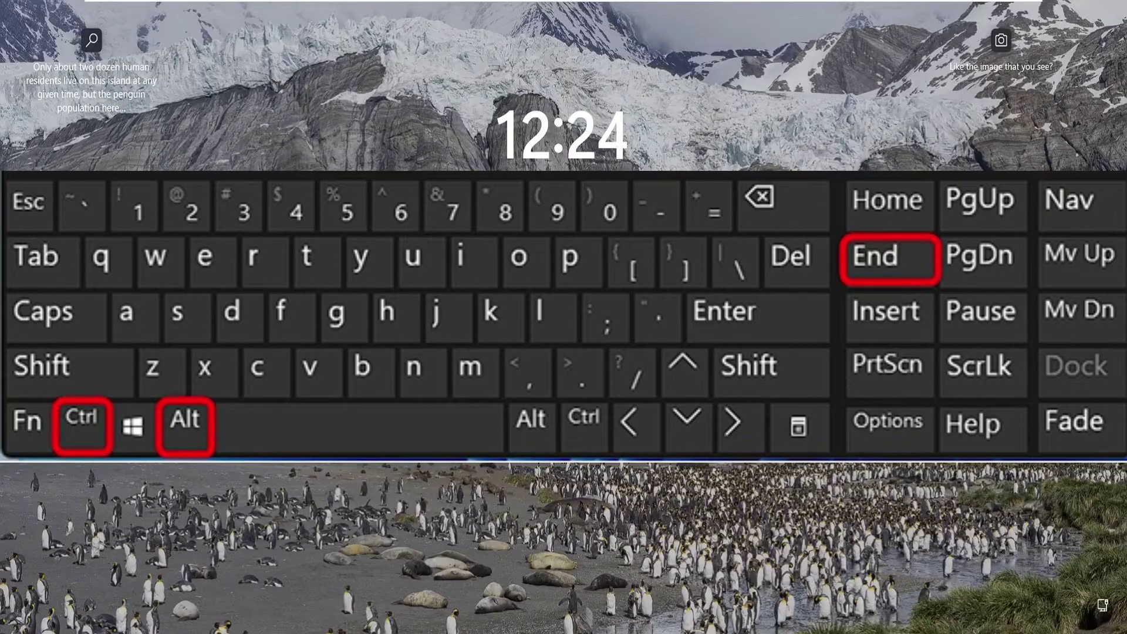
Dismiss the lock screen with Ctrl+Alt+End to bring up the PIN sign-in screen
key(ctrl+alt+End)
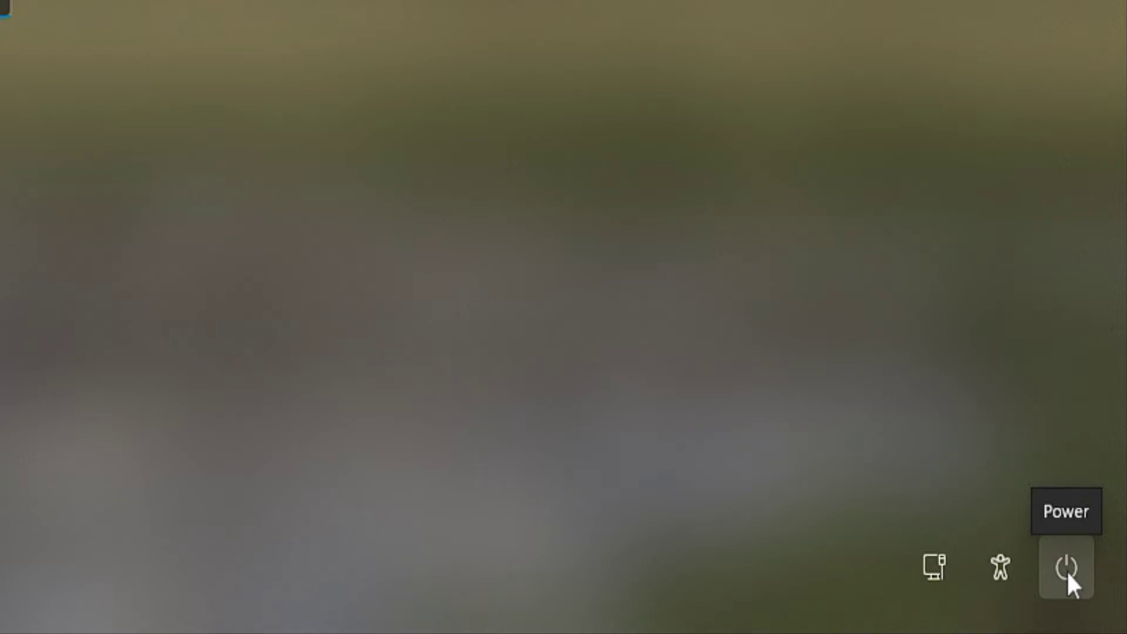
Shift-restart from the power menu and confirm Restart anyway to boot into recovery
click(1069, 568)
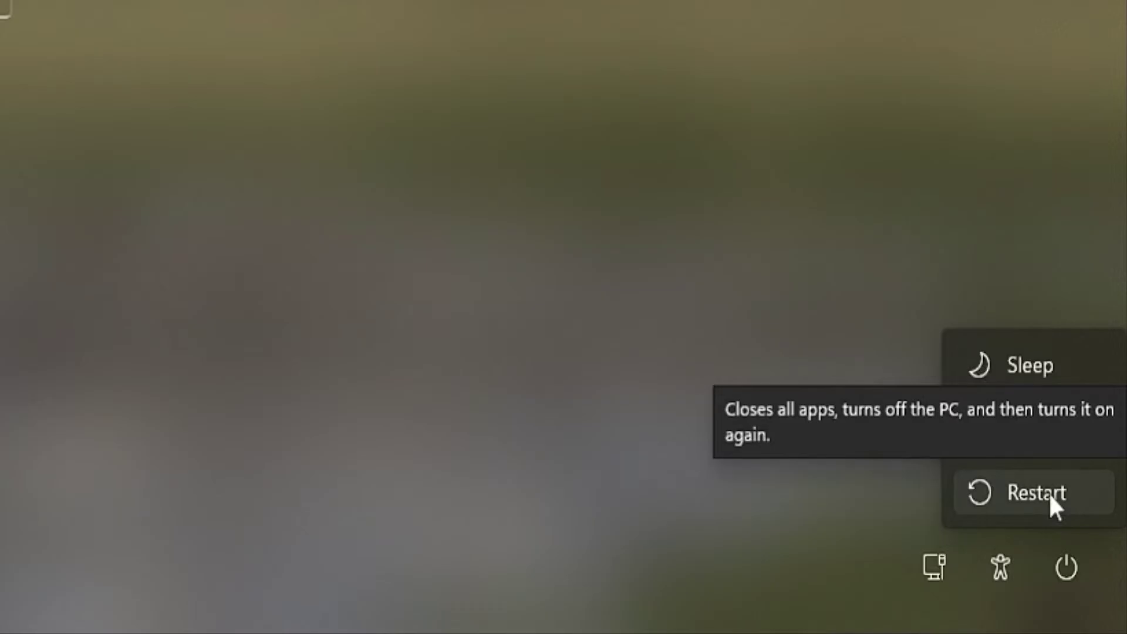
click(1036, 505)
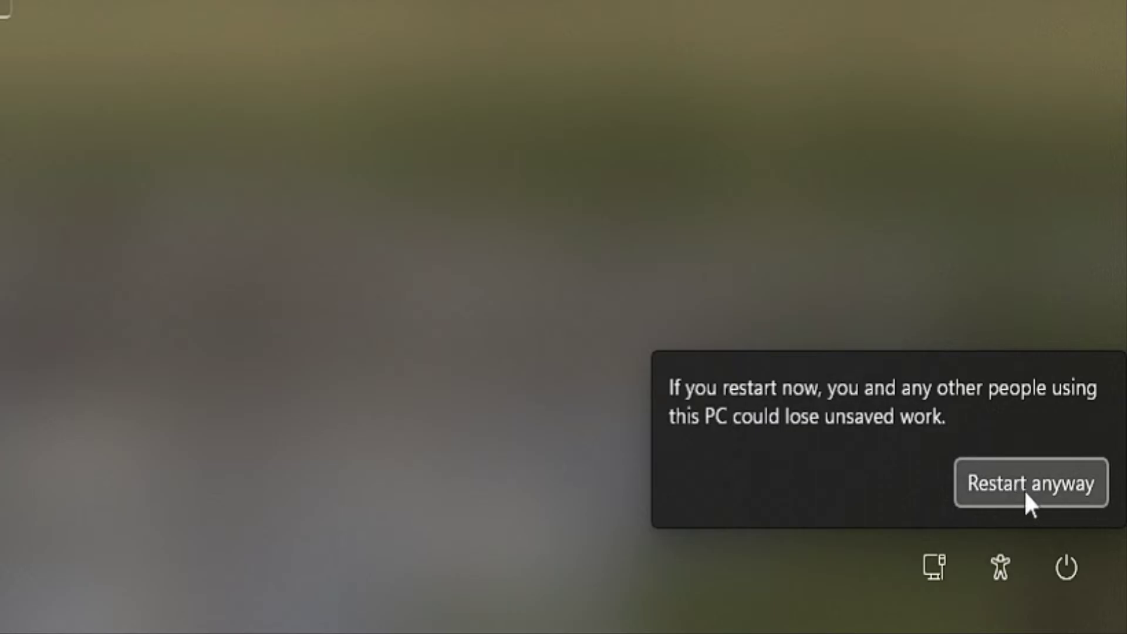
click(1026, 493)
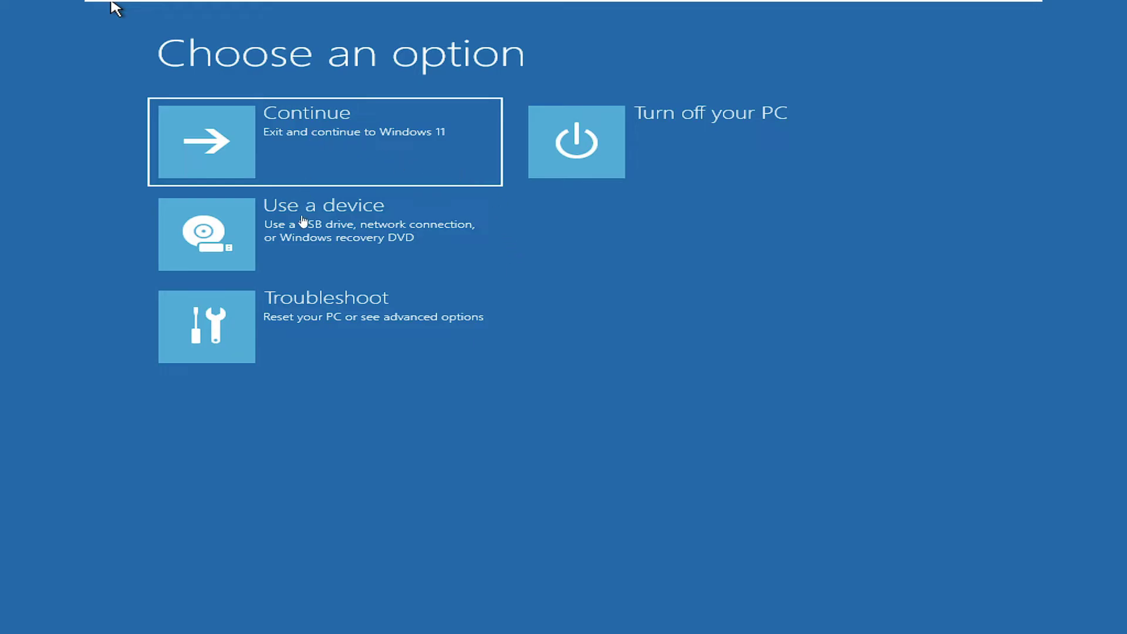
Launch Command Prompt from Troubleshoot > Advanced options and begin typing 'net user'
click(354, 315)
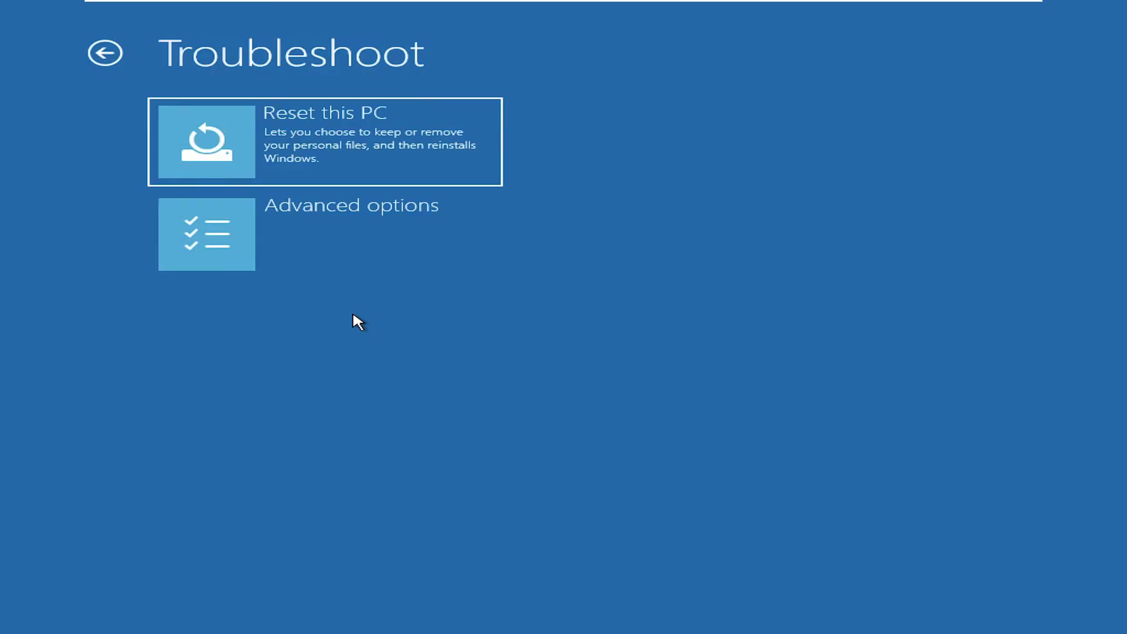
click(364, 220)
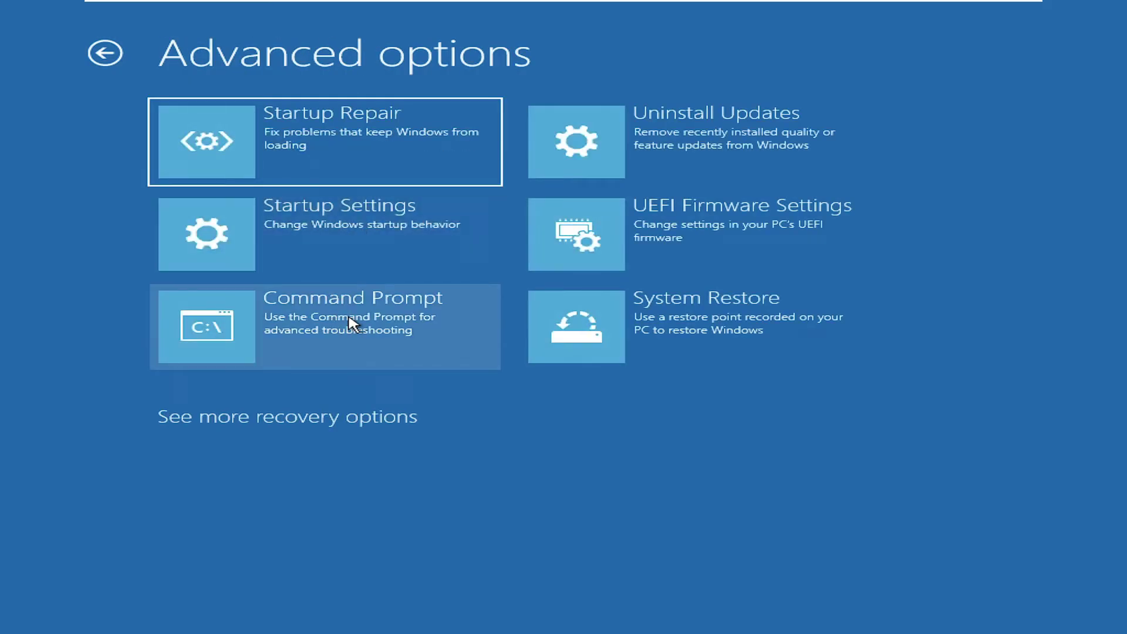
click(351, 322)
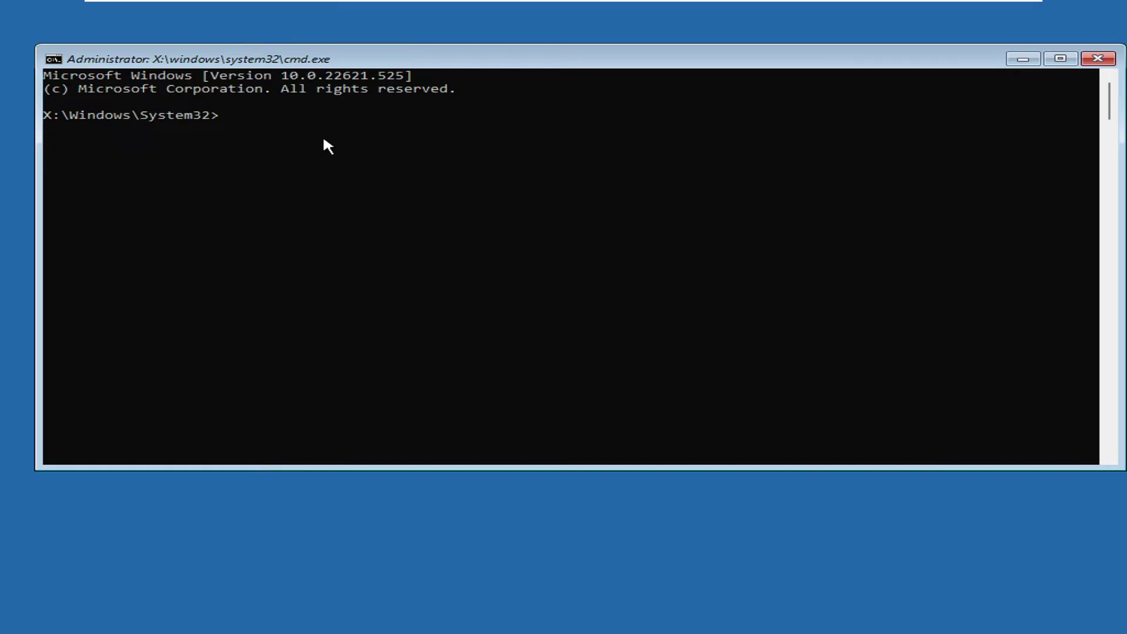
text(net)
text(net user)
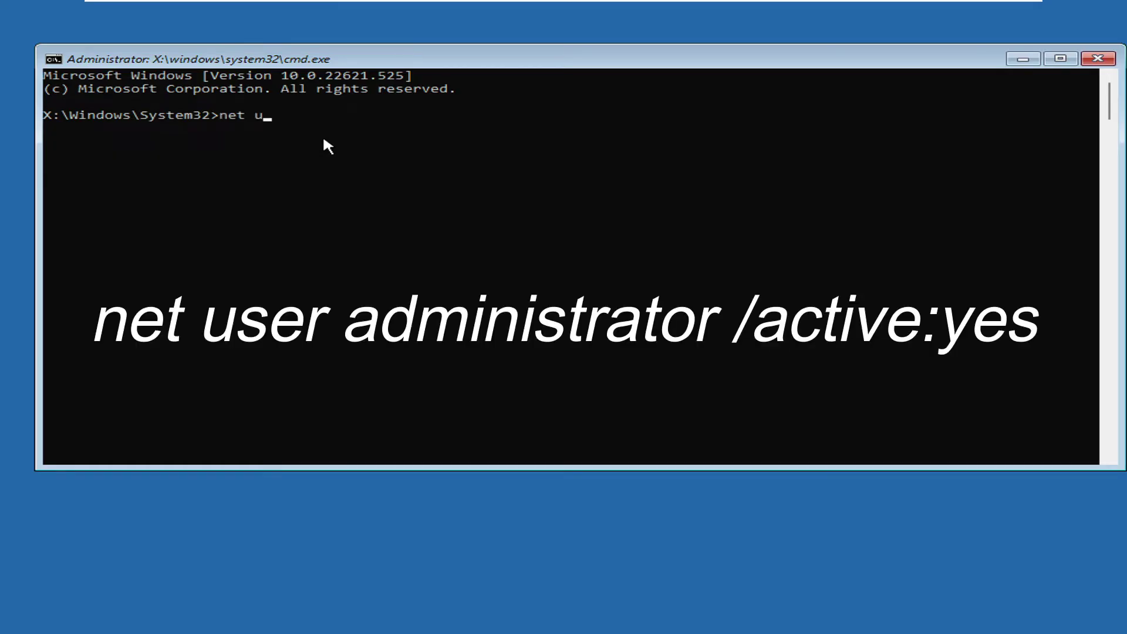
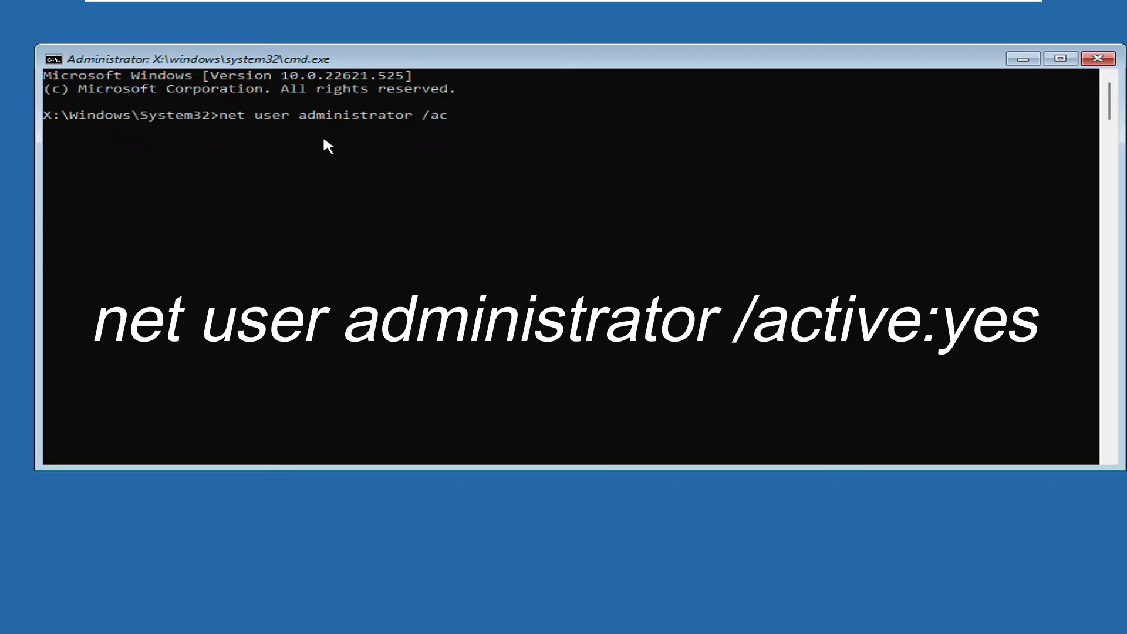
Enable the built-in administrator with net user, then run DISM /RestoreHealth, which fails with Error 87
text(:yes)
key(Return)
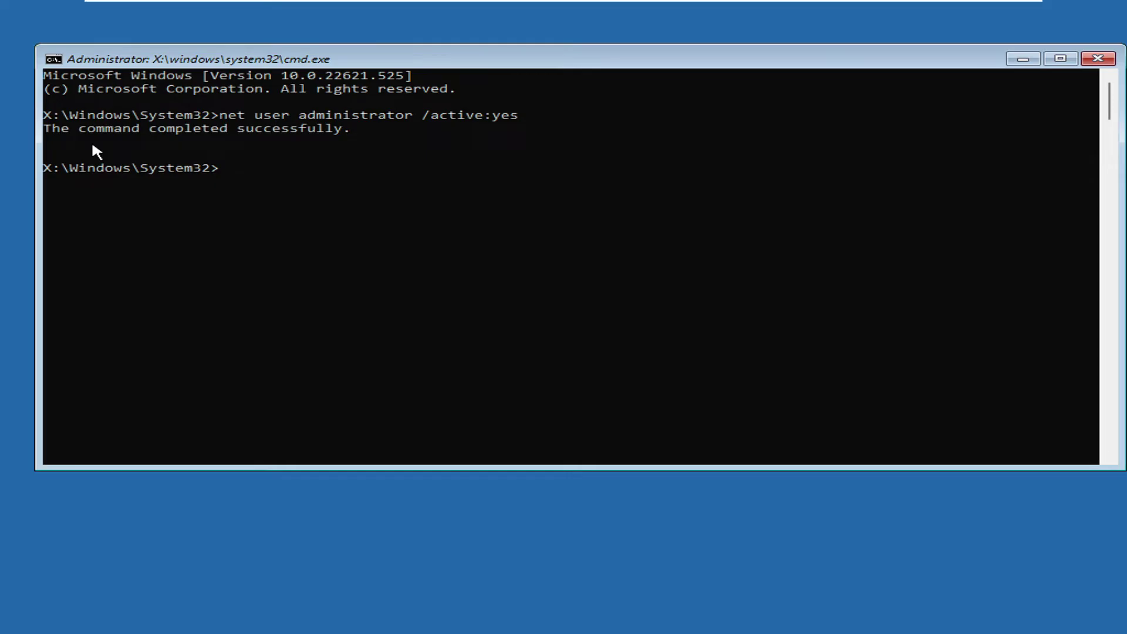
text(DISM /)
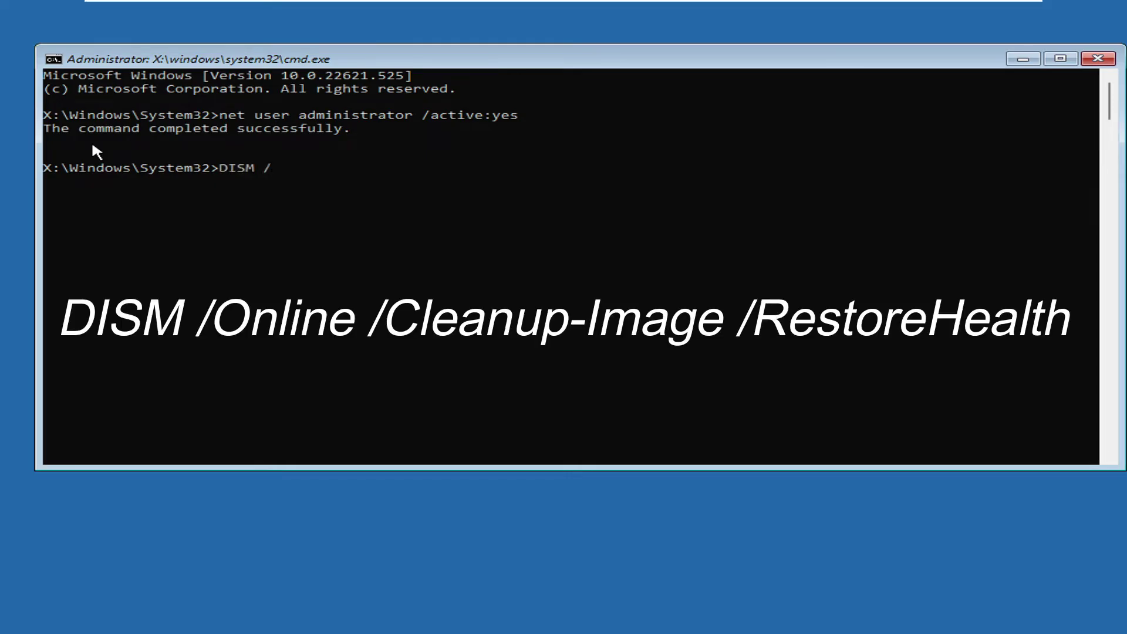
text(Online /Cleanup-)
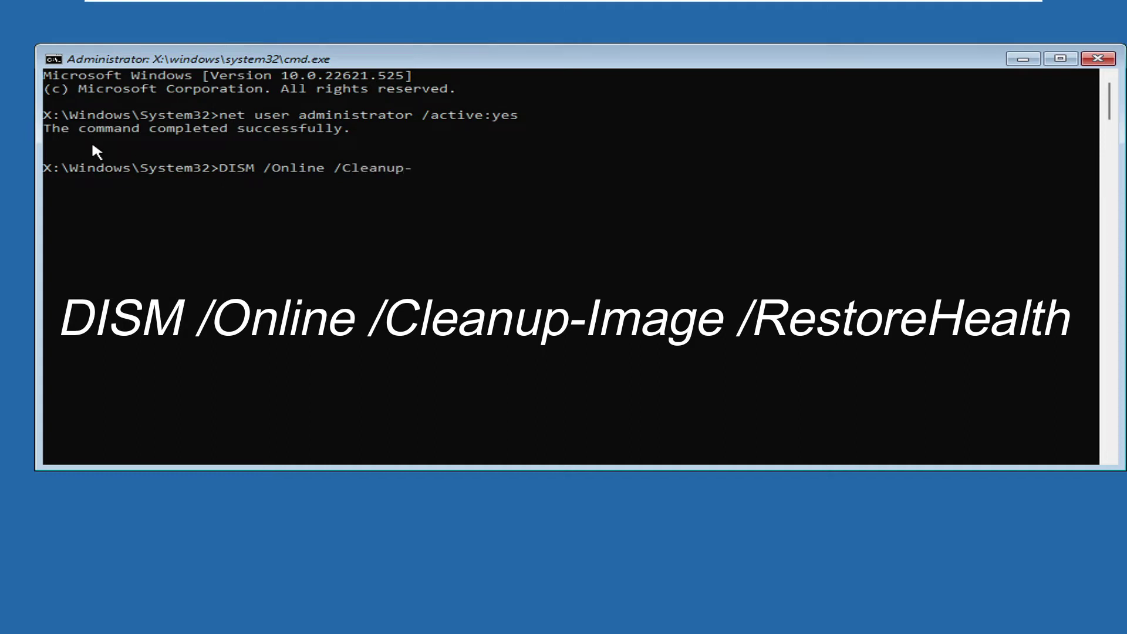
text(Image /RestoreH)
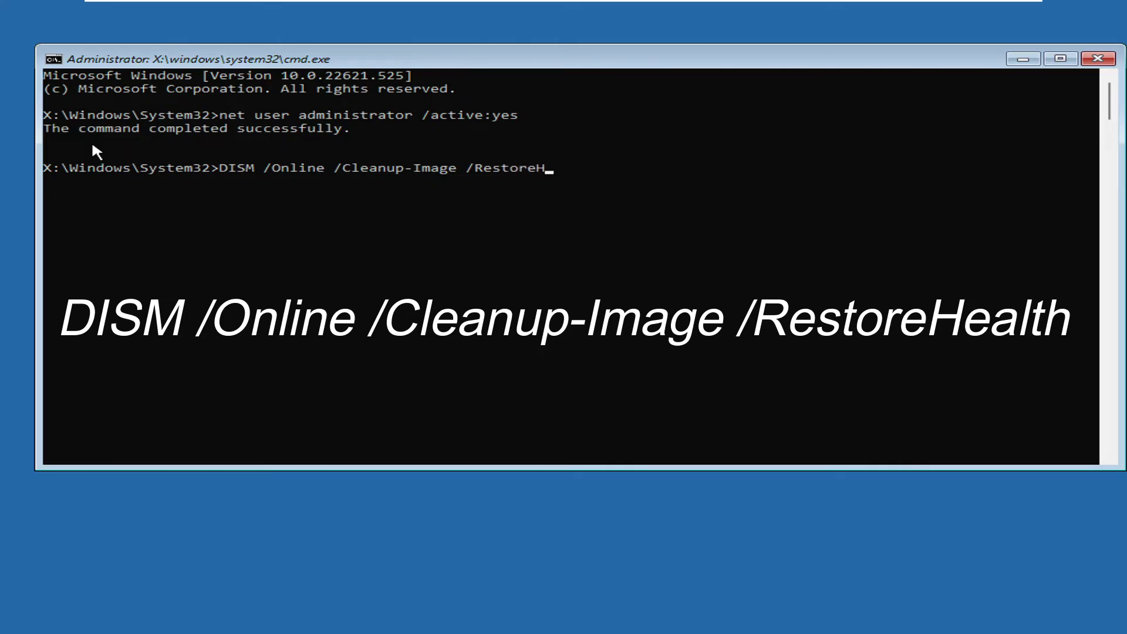
text(ealth)
key(Return)
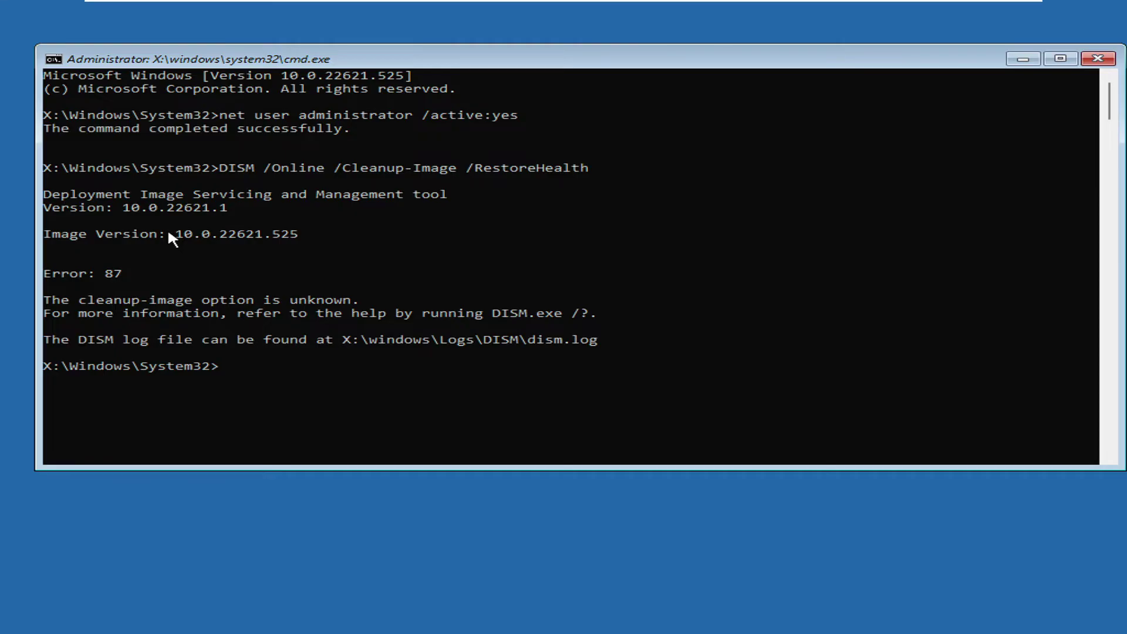
text(sfc)
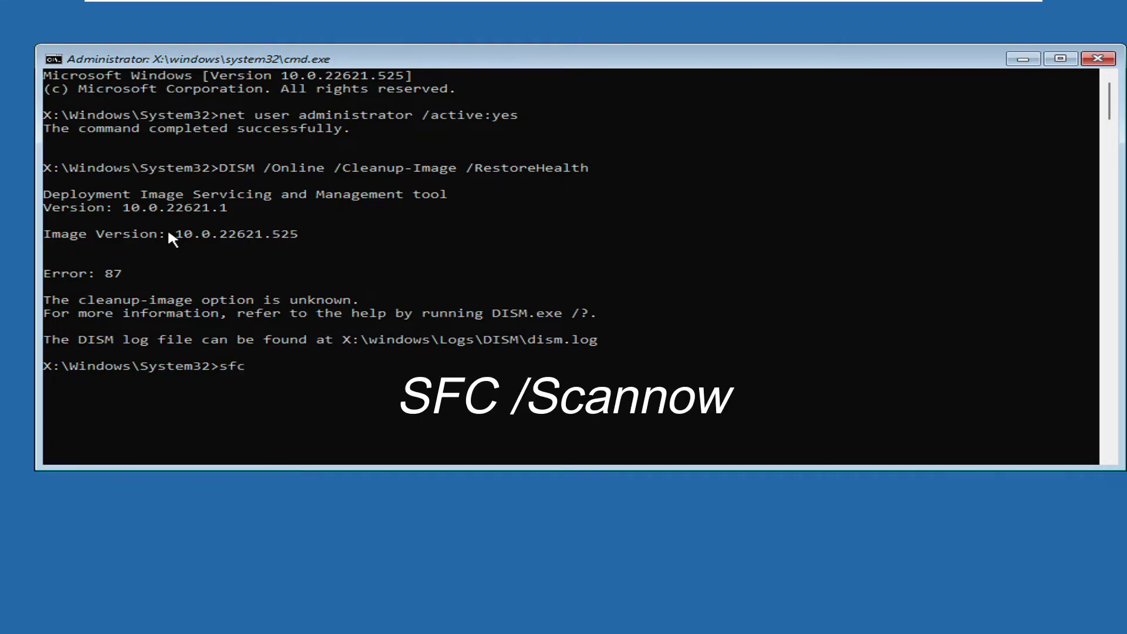
text( /scannow)
Run sfc /scannow to repair the corrupt system files, then close the recovery Command Prompt
key(Return)
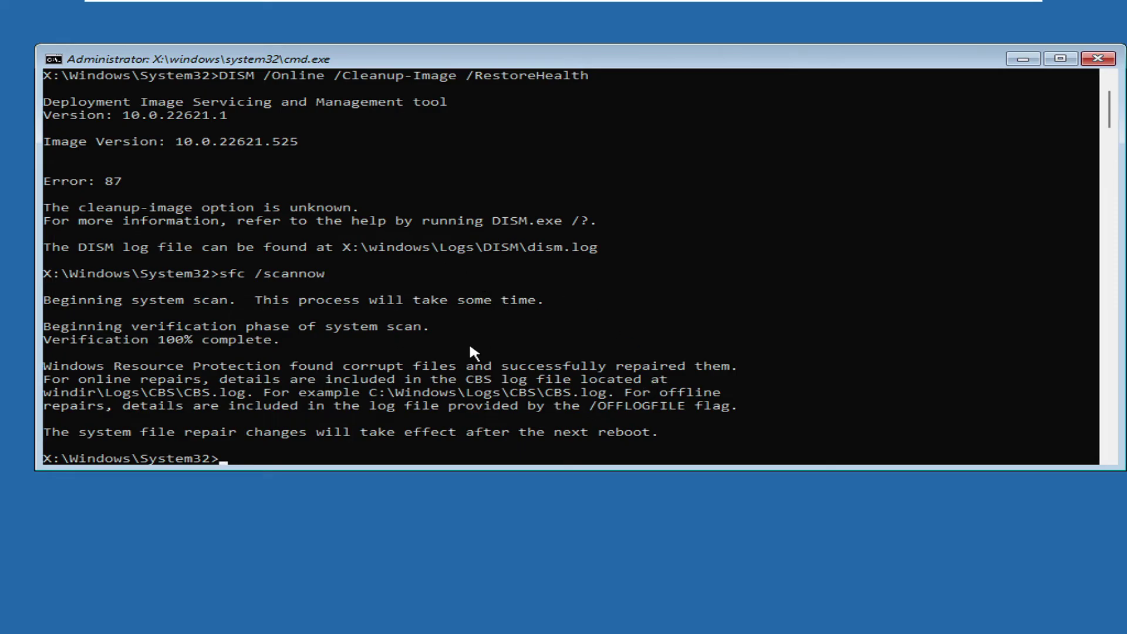
click(1097, 59)
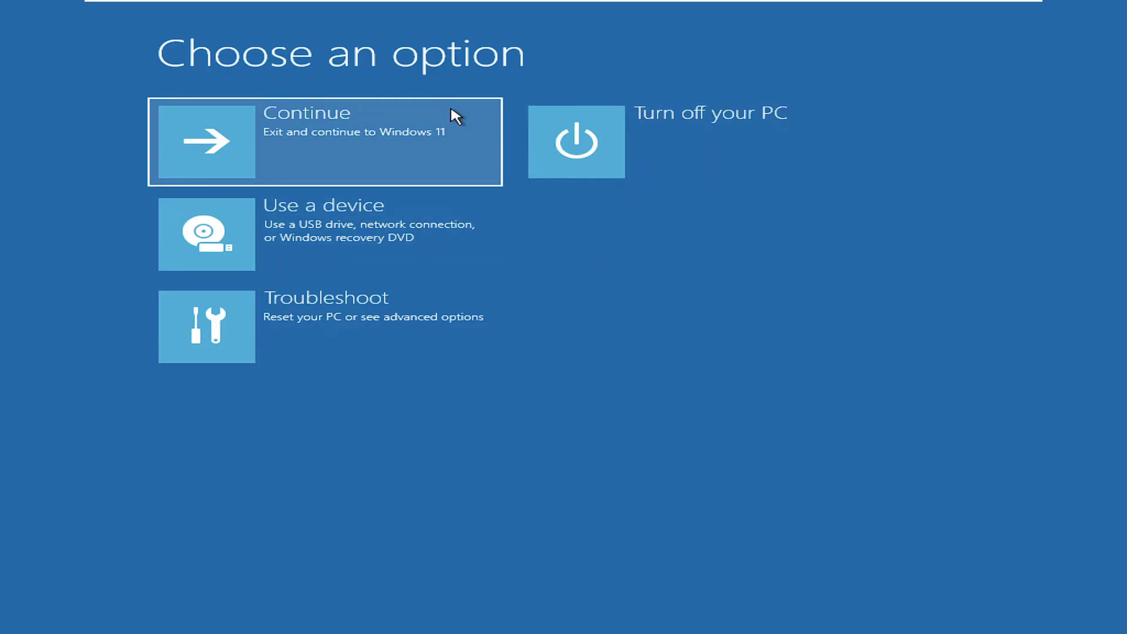
Go through Troubleshoot > Advanced options > Startup Settings to restart the PC into Safe Mode
click(349, 319)
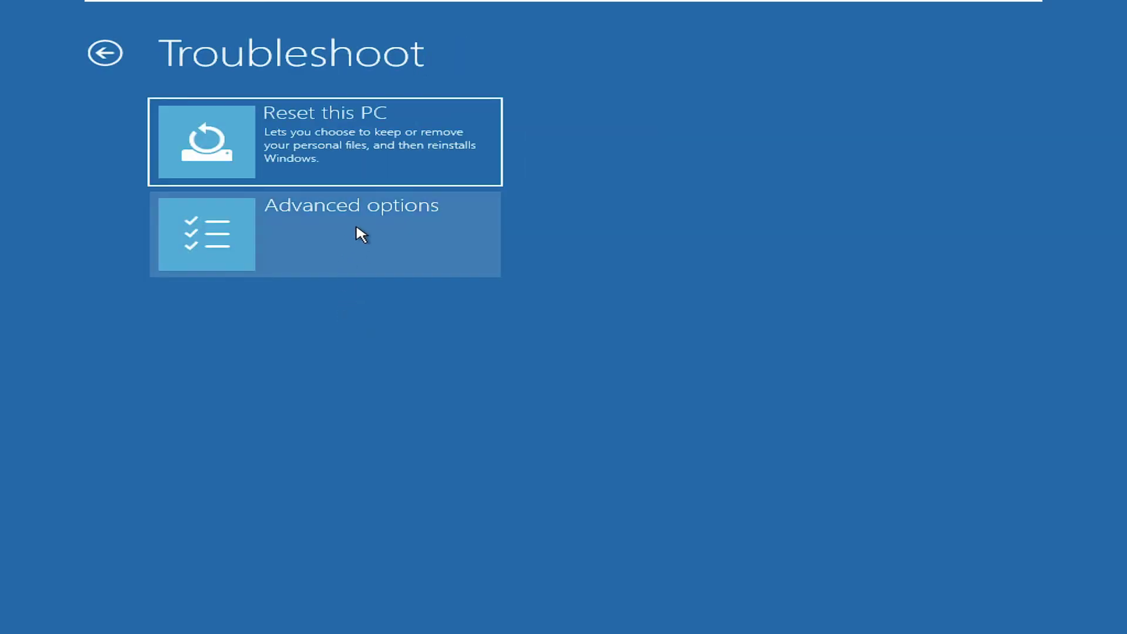
click(361, 234)
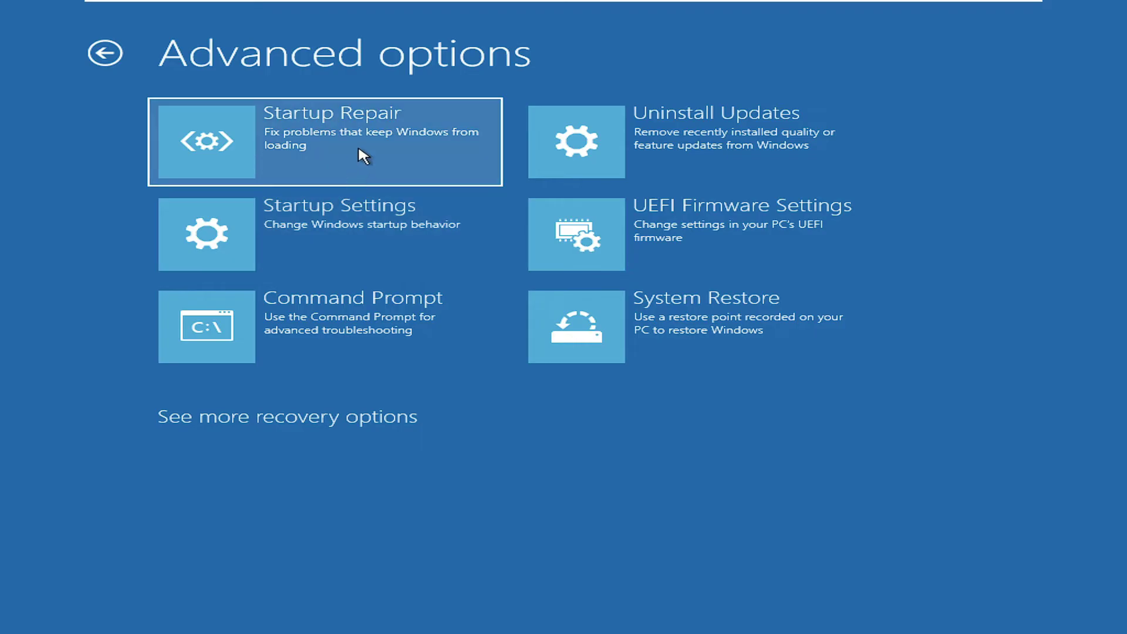
click(356, 225)
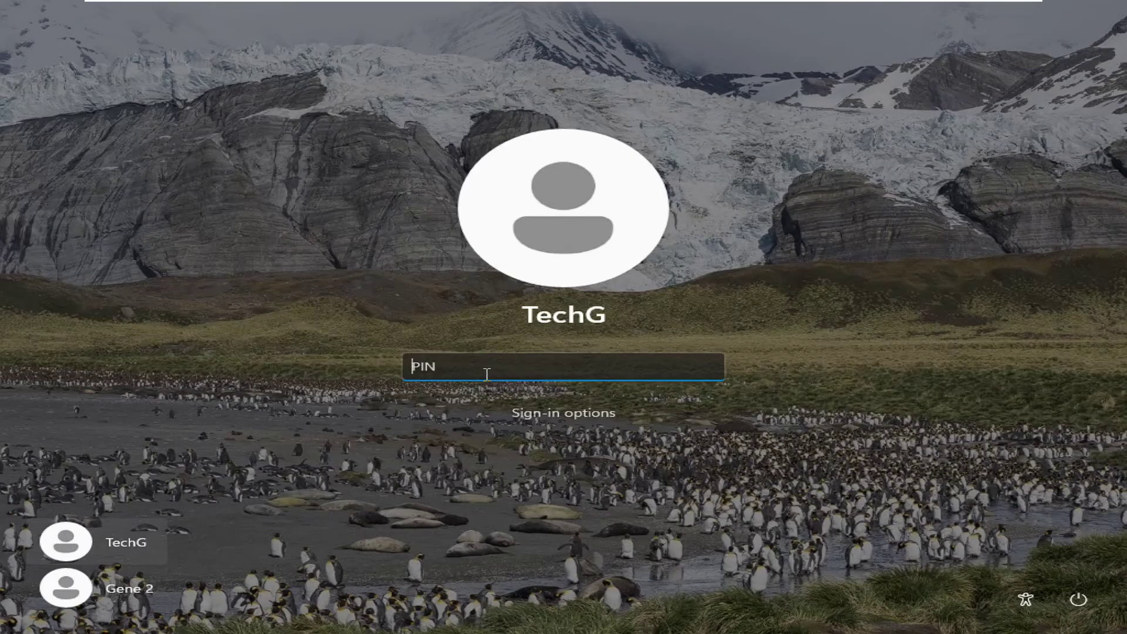
Enter the account PIN on the sign-in screen to log in to Safe Mode
text(•••)
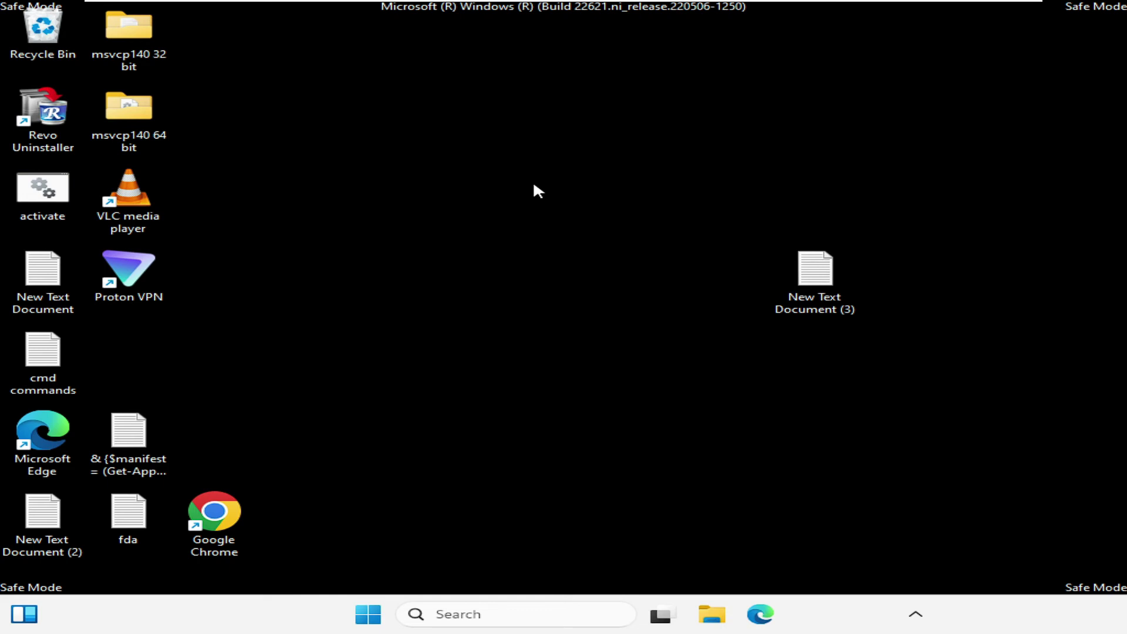
Launch Task Manager from the Start button's context menu and show the Startup apps list
right_click(376, 618)
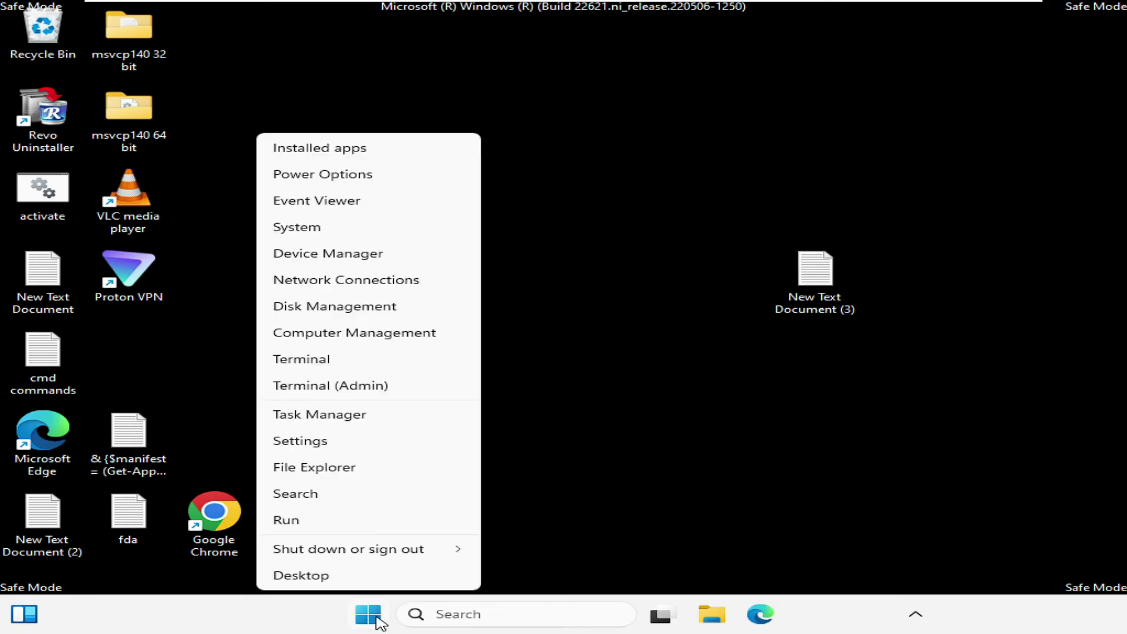
click(338, 421)
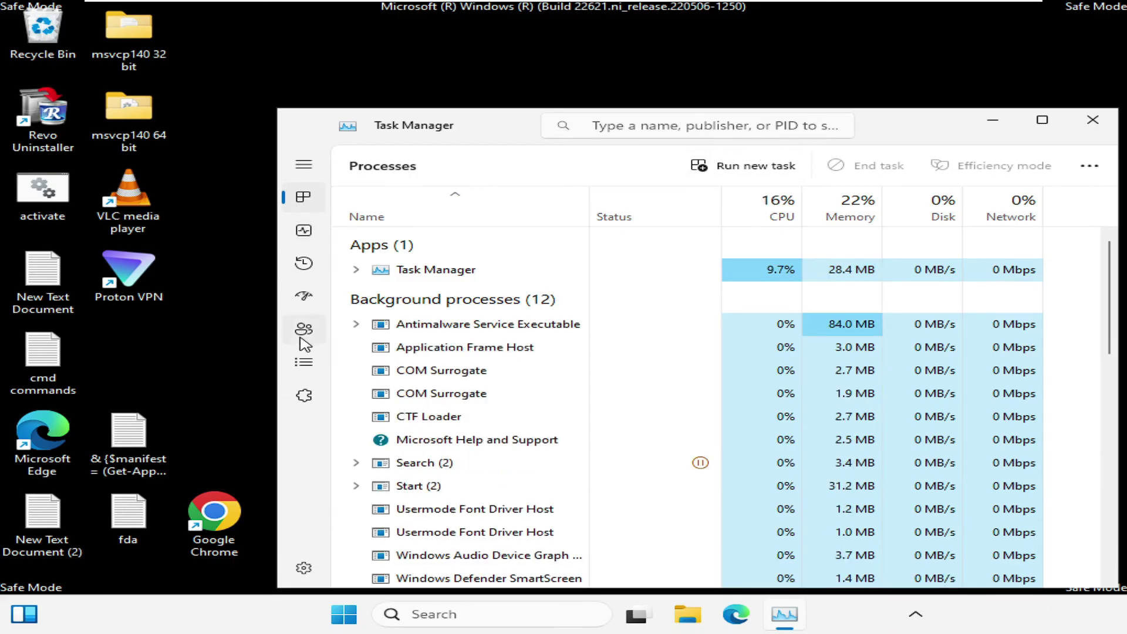
click(307, 298)
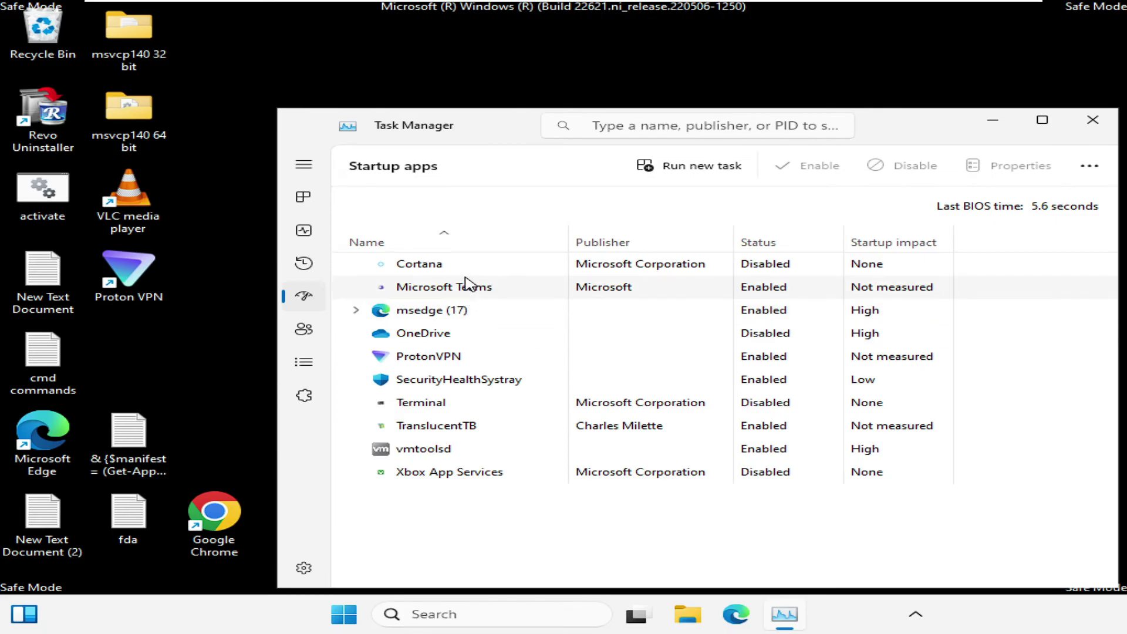
Disable the Microsoft Teams and msedge startup entries
click(473, 298)
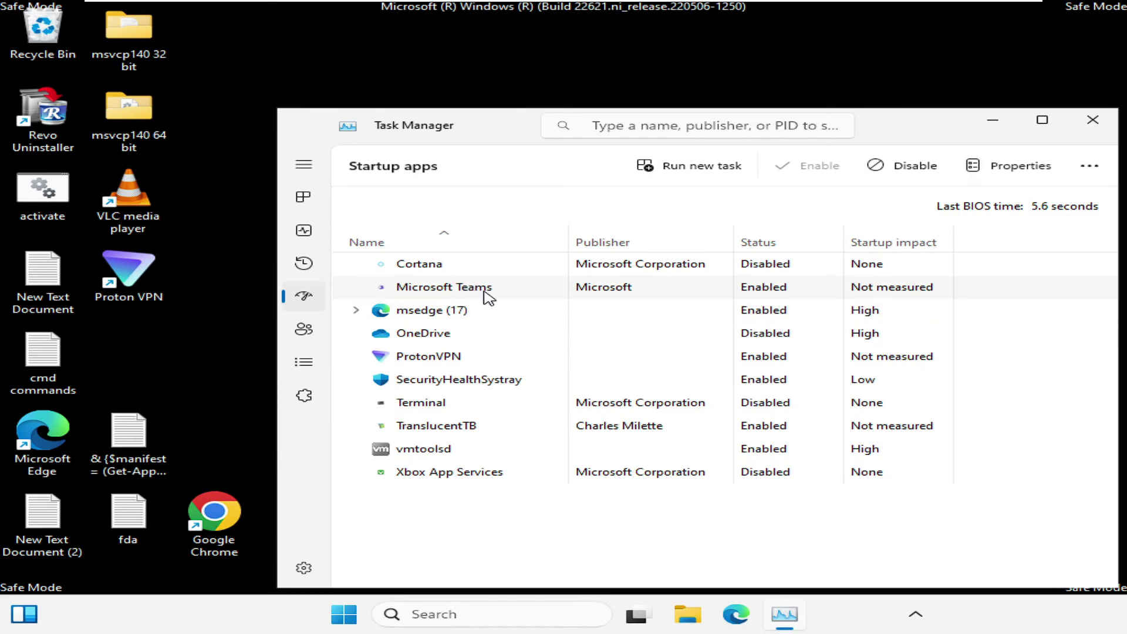
right_click(761, 294)
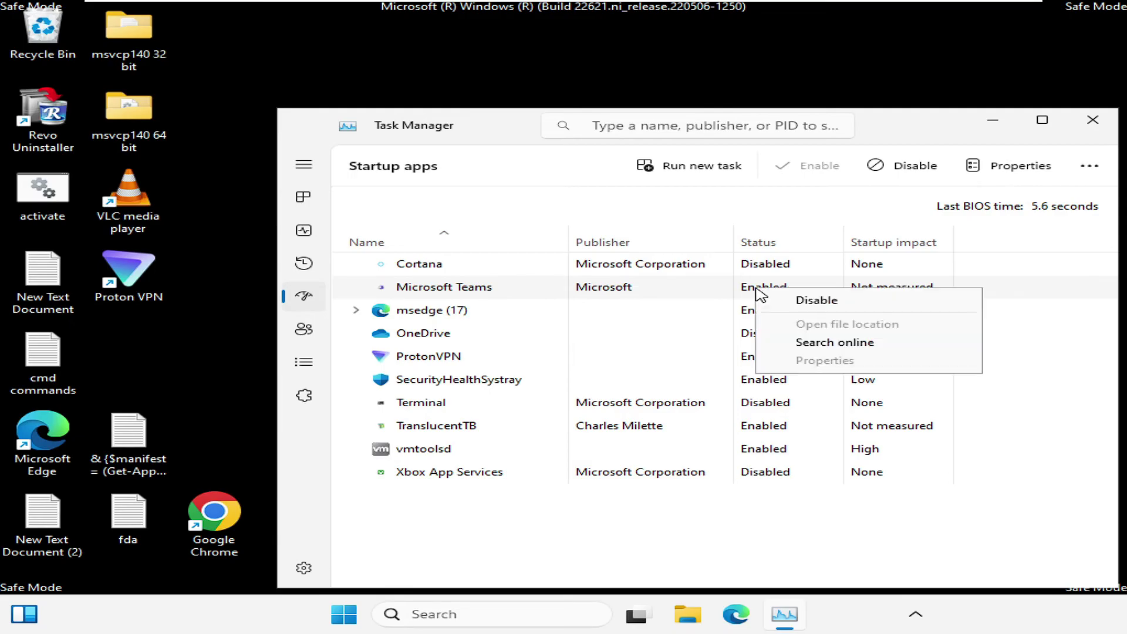
click(804, 301)
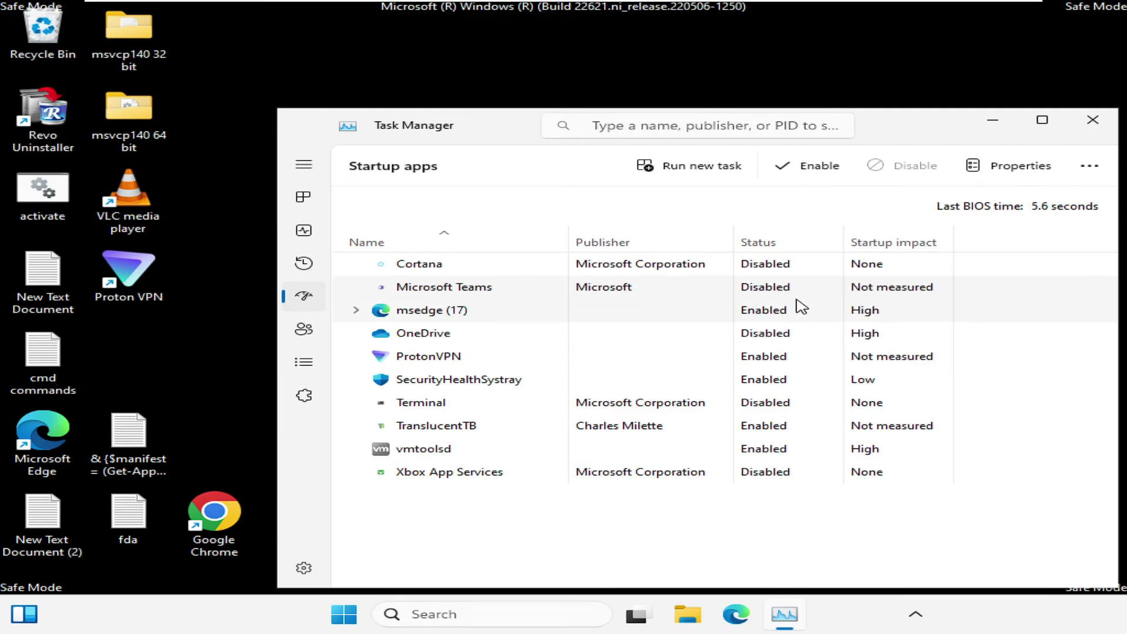
right_click(761, 317)
click(816, 344)
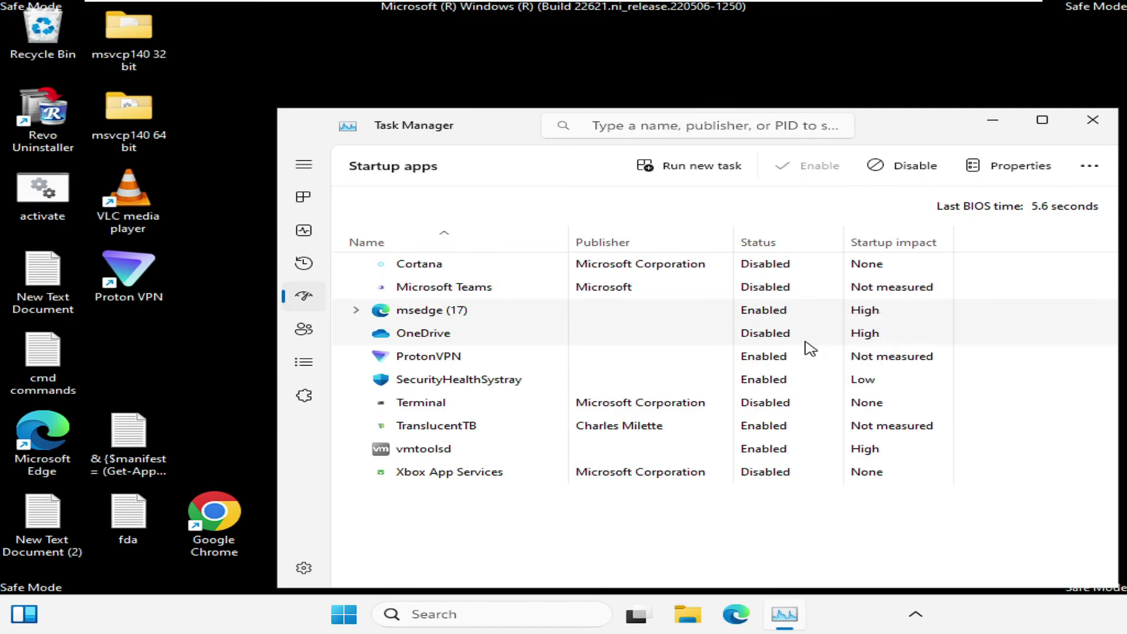
click(743, 371)
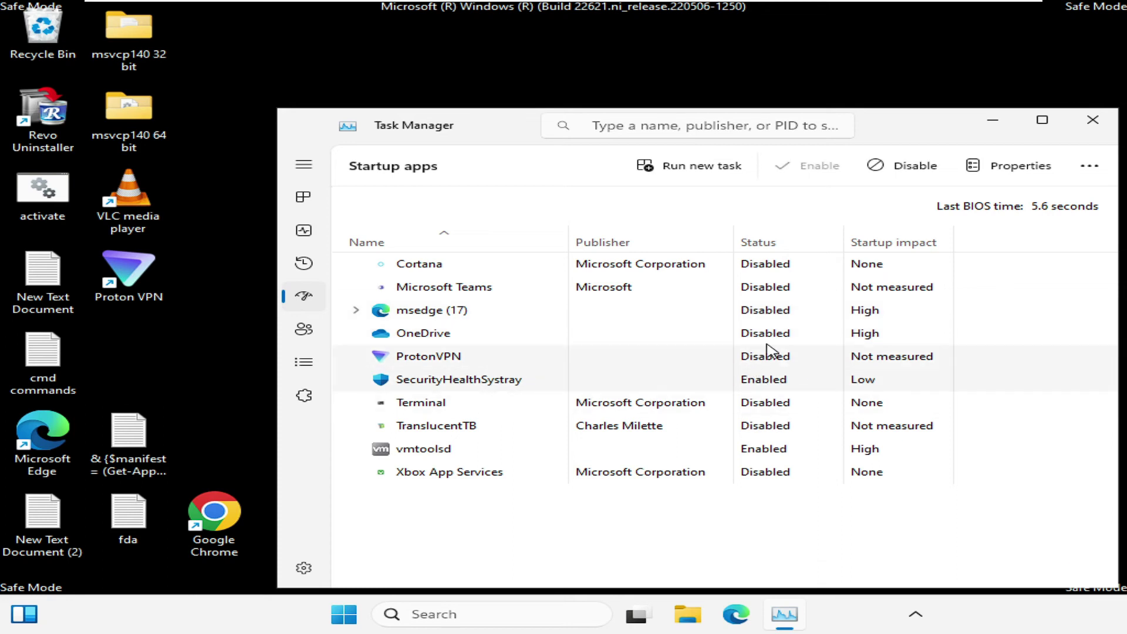
Close Task Manager, search 'control' to launch Control Panel, and reach Power Options' power button settings
click(1092, 119)
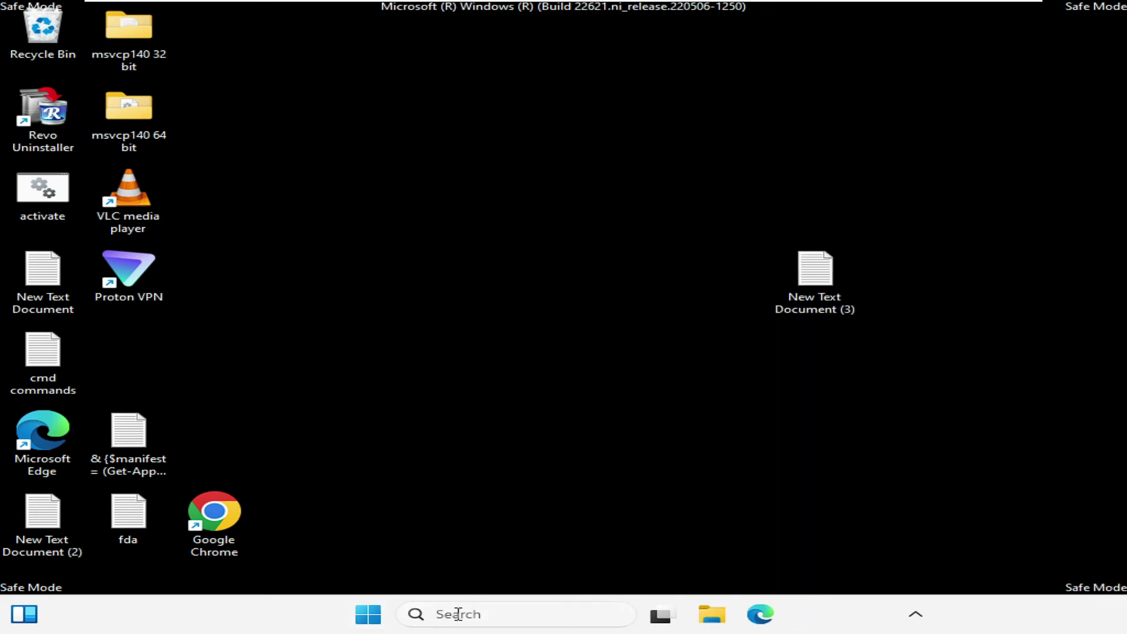
click(455, 614)
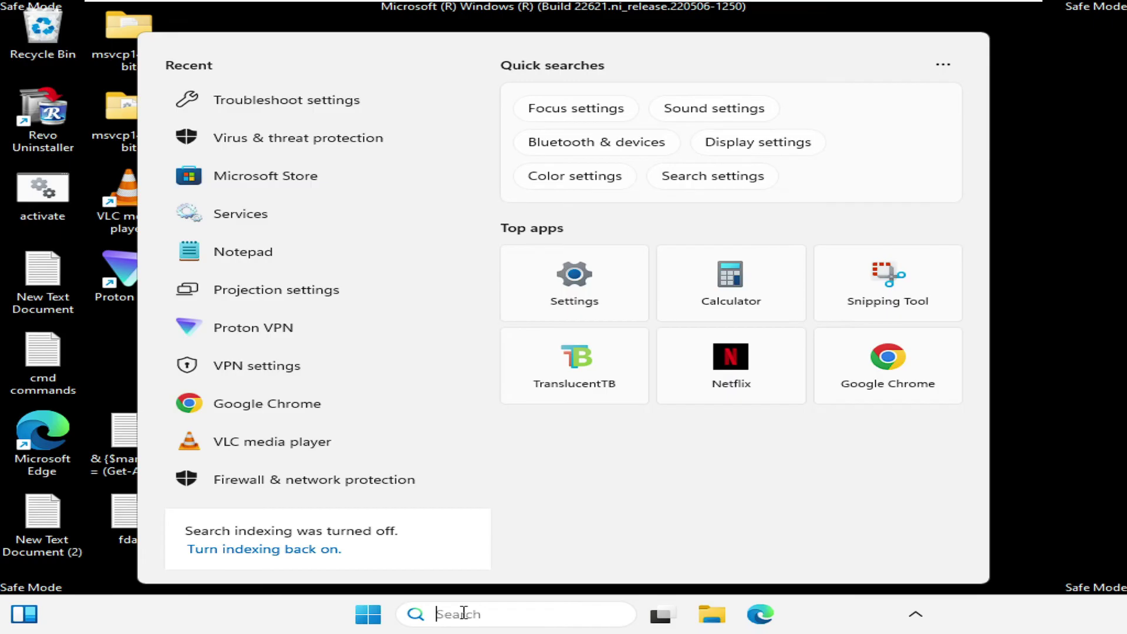
text(control)
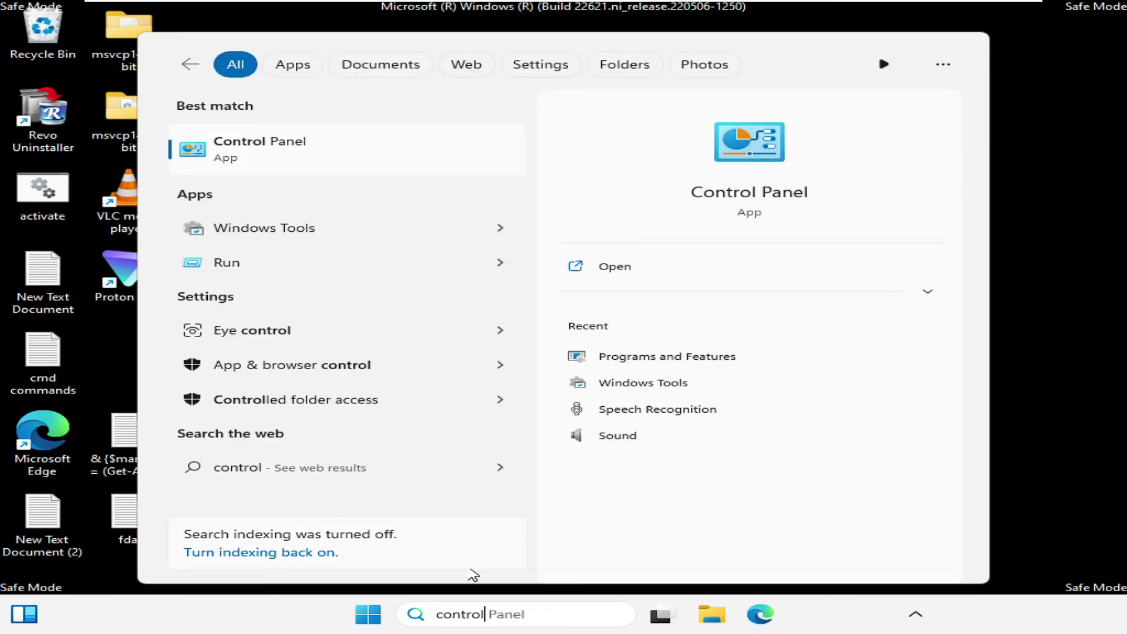
click(273, 146)
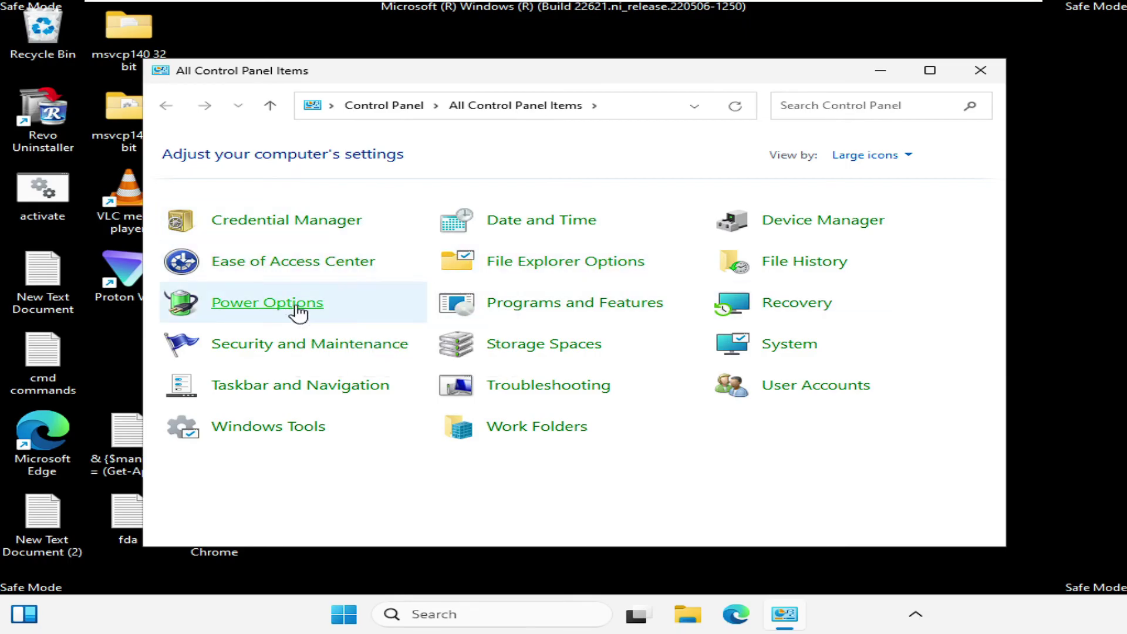
click(299, 312)
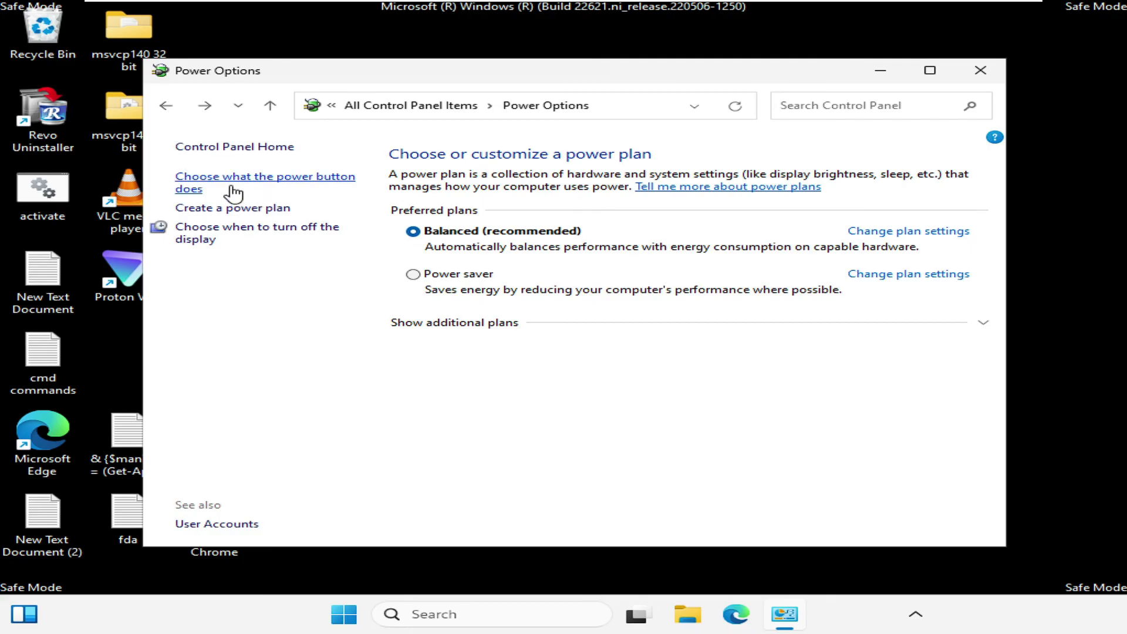
click(285, 183)
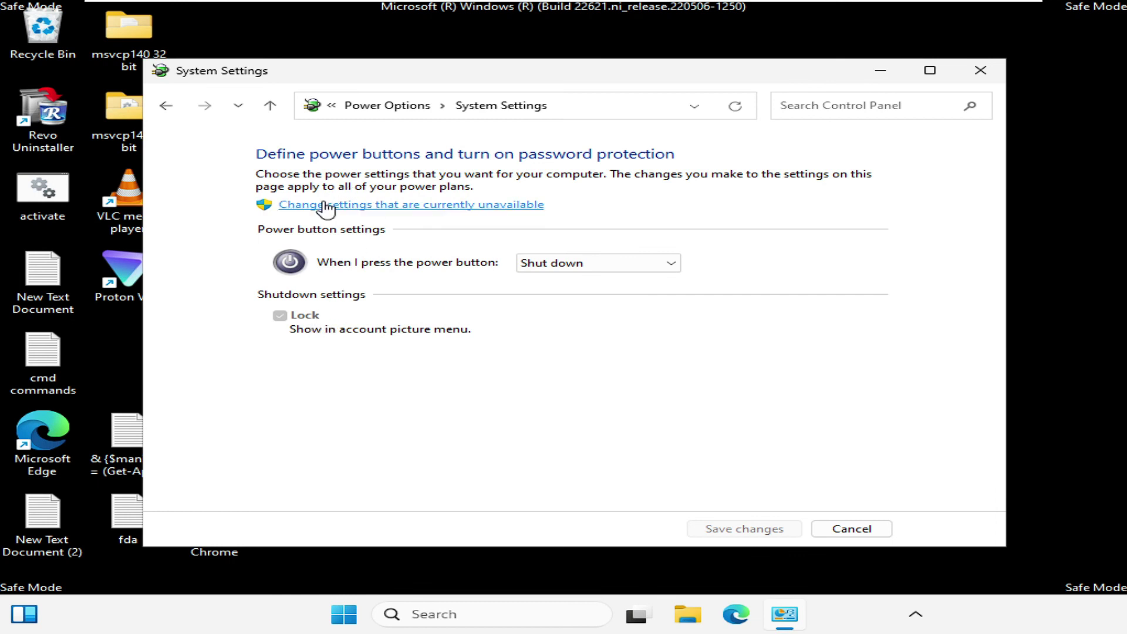
Unlock the unavailable shutdown settings, close System Settings, and restart the VM from the VMware toolbar
click(483, 209)
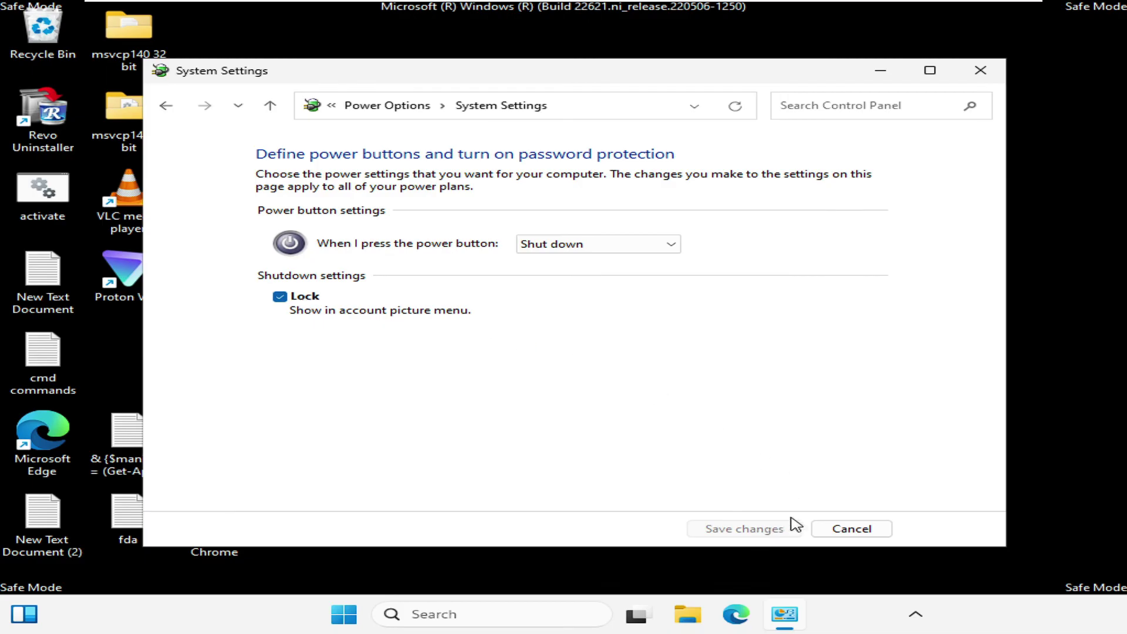
click(980, 73)
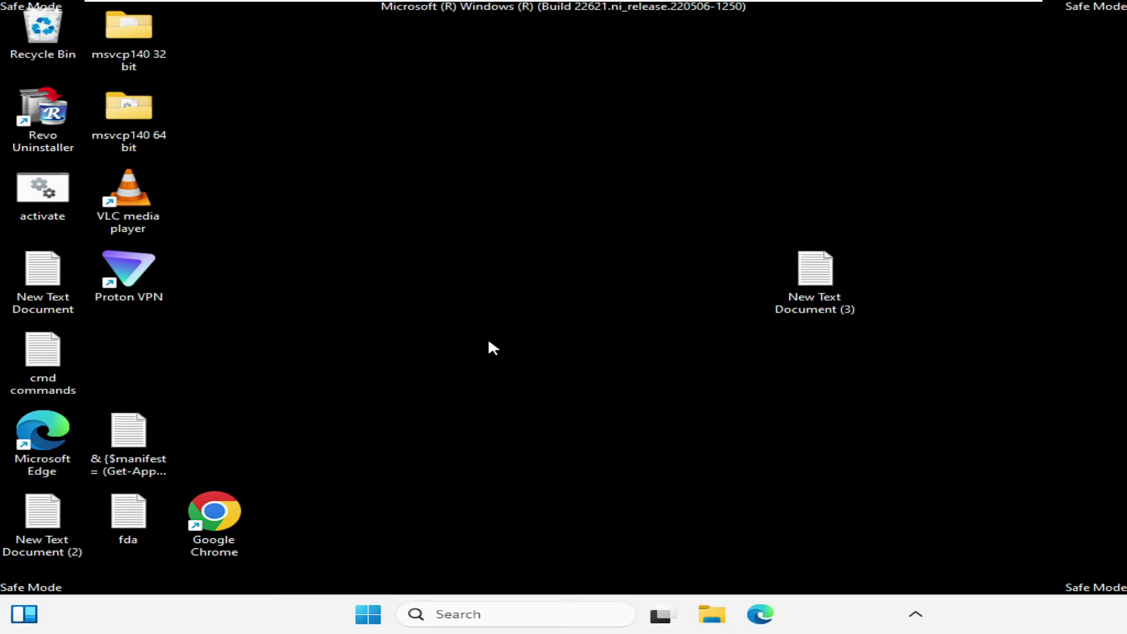
click(301, 8)
click(581, 343)
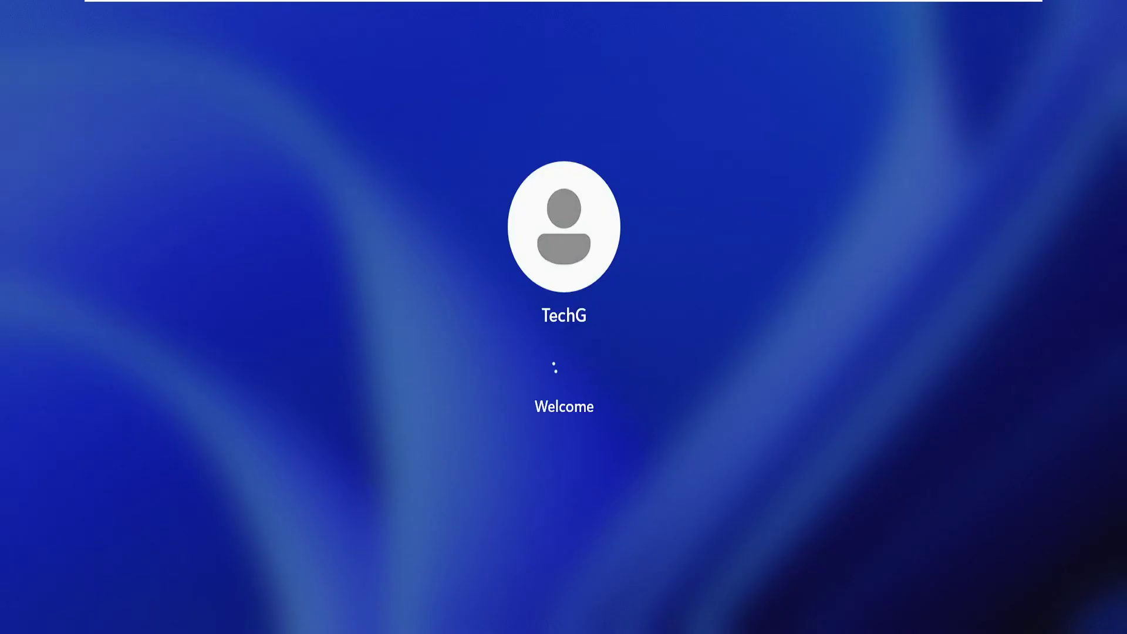